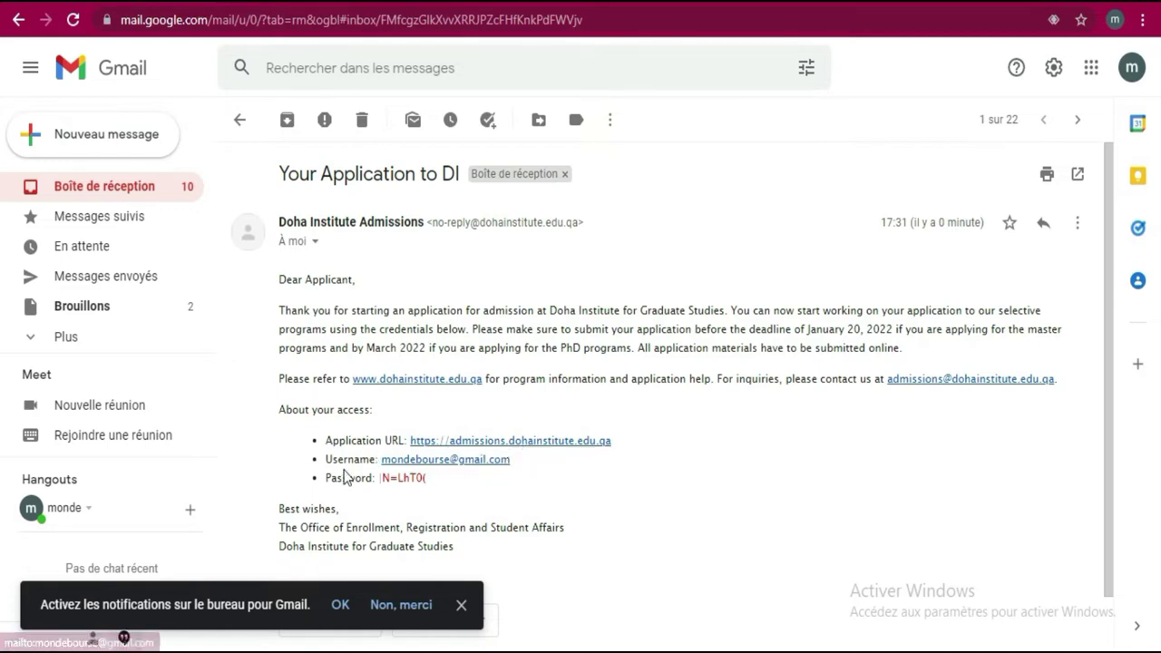
Copy the application password from the Doha Institute Admissions e-mail
{"action": "mouse_move", "coordinate": [518, 461]}
{"action": "left_mouse_down"}
{"action": "mouse_move", "coordinate": [382, 463]}
{"action": "mouse_move", "coordinate": [380, 479]}
{"action": "left_mouse_up"}
{"action": "left_click", "coordinate": [430, 485]}
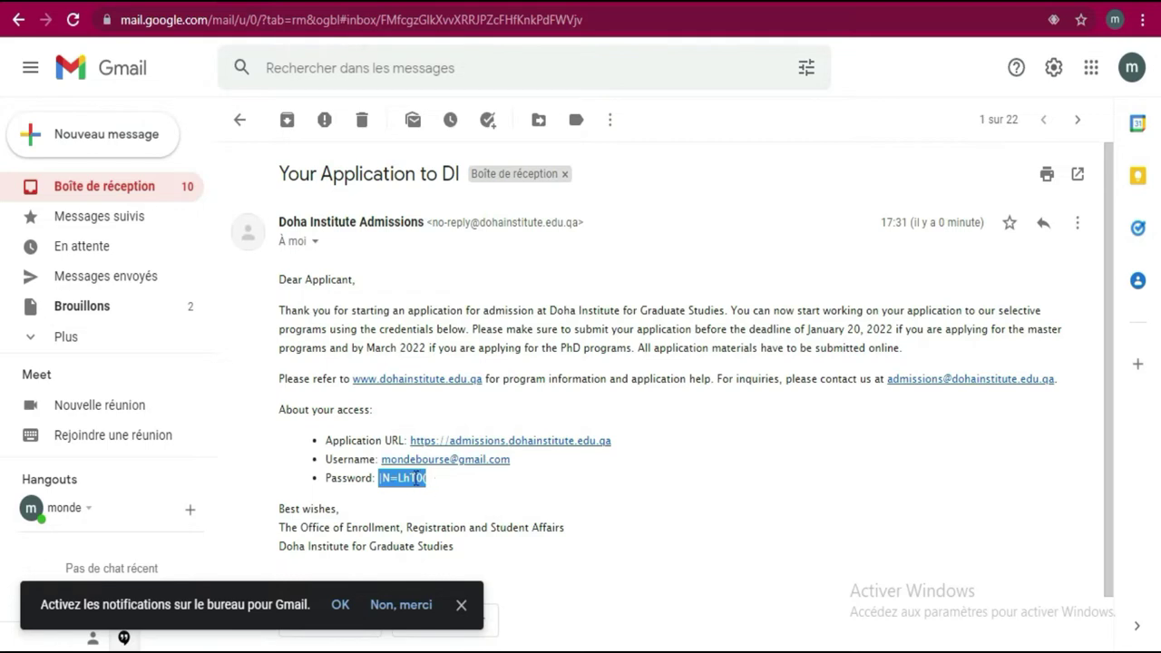
{"action": "right_click", "coordinate": [415, 481]}
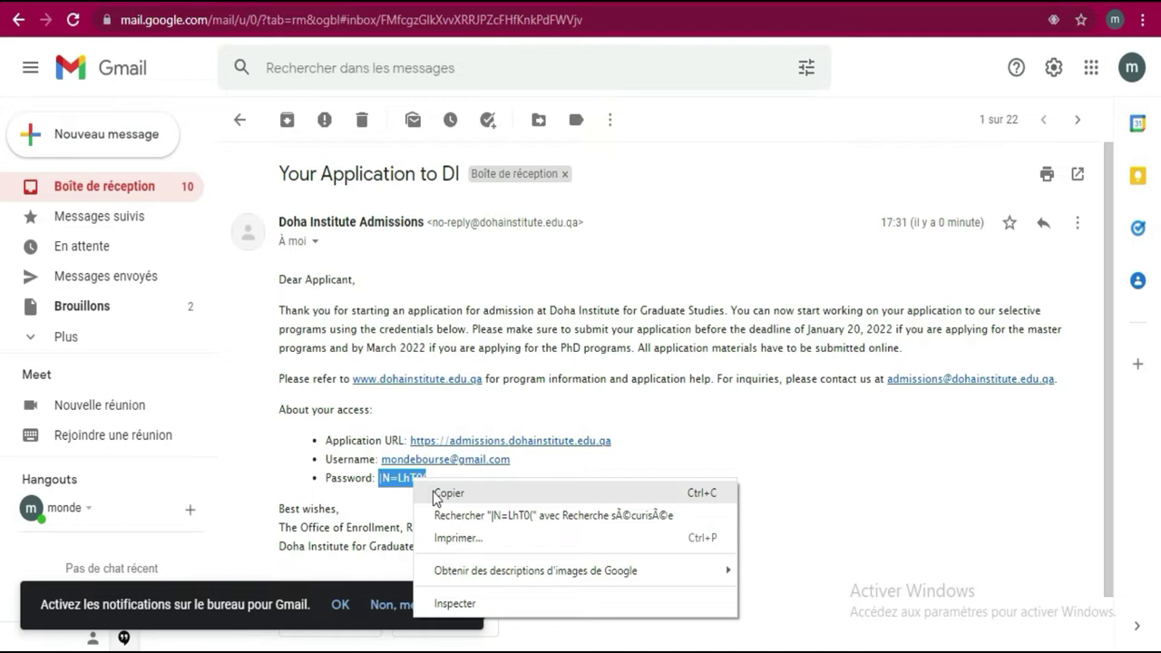
{"action": "left_click", "coordinate": [435, 494]}
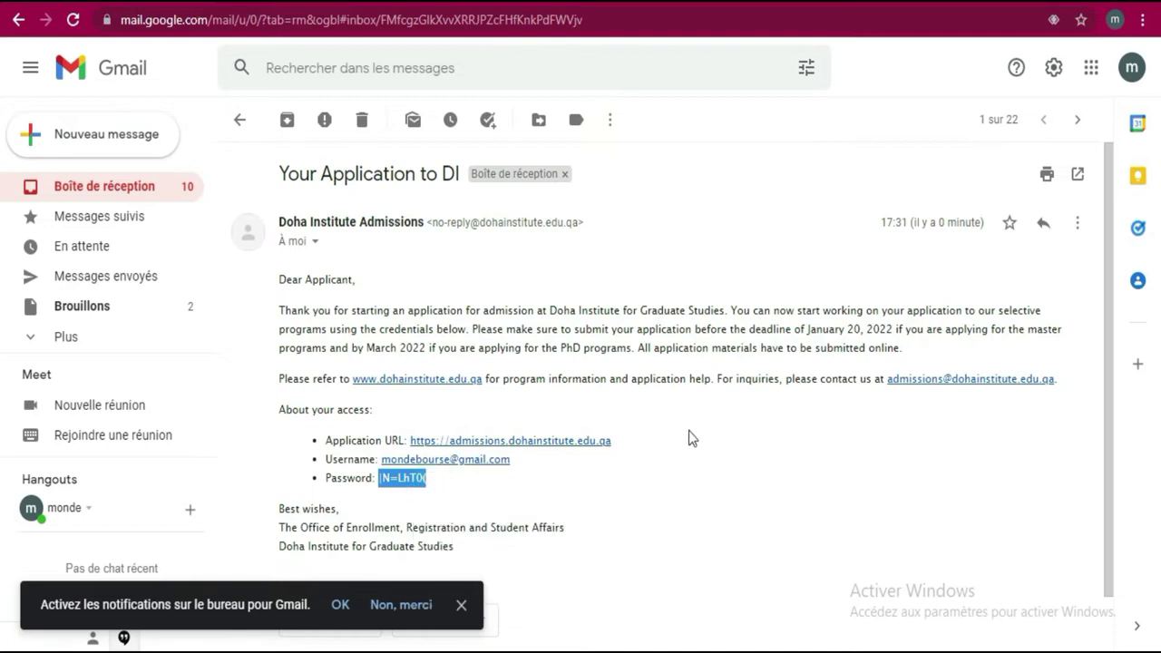
Go to the admissions.dohainstitute.edu.qa sign-in page and paste the copied account password into the Password field
{"action": "left_click", "coordinate": [573, 442]}
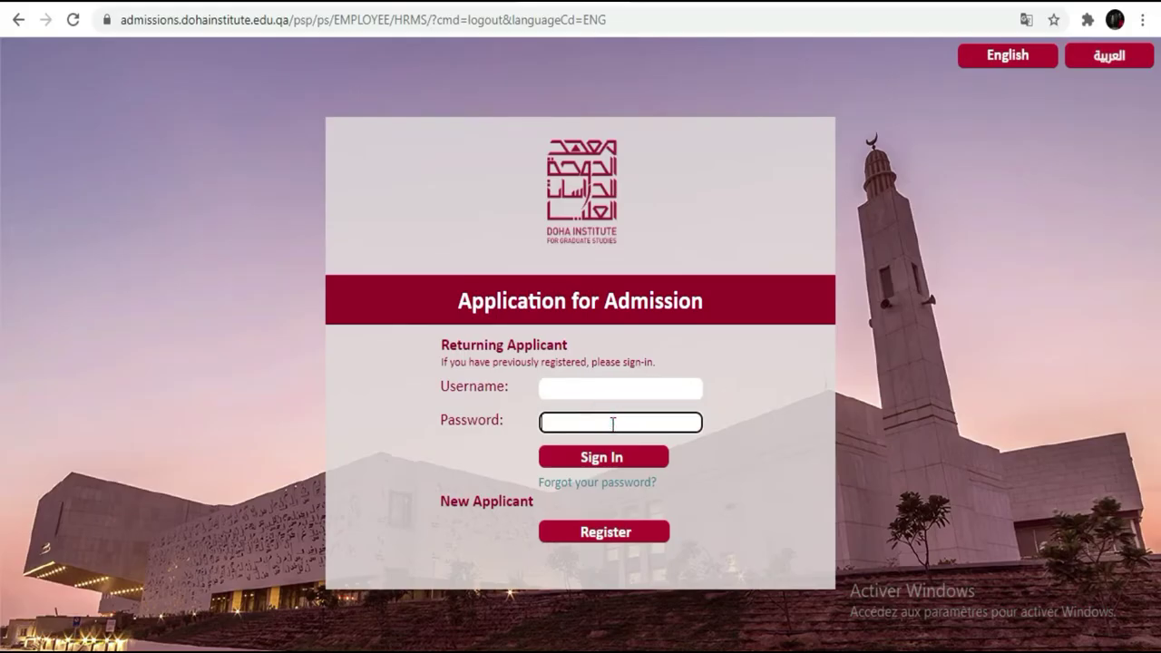
{"action": "right_click", "coordinate": [612, 421]}
{"action": "left_click", "coordinate": [699, 245]}
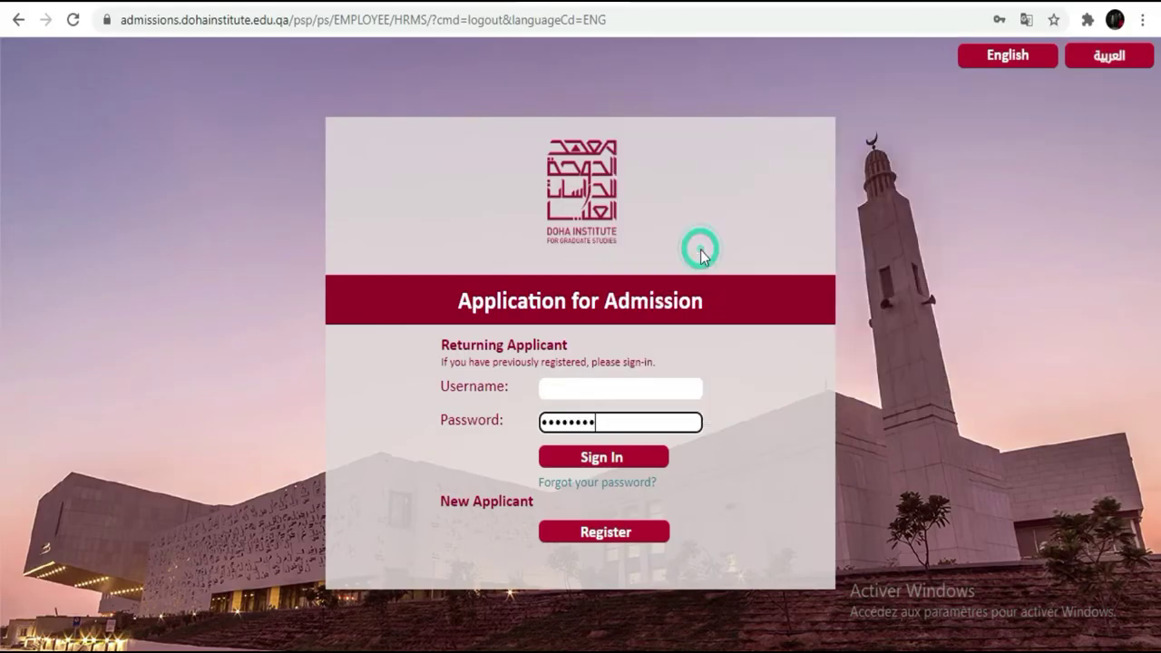
Enter the applicant's e-mail address as the username using the on-screen keyboard and sign in
{"action": "left_click", "coordinate": [581, 392]}
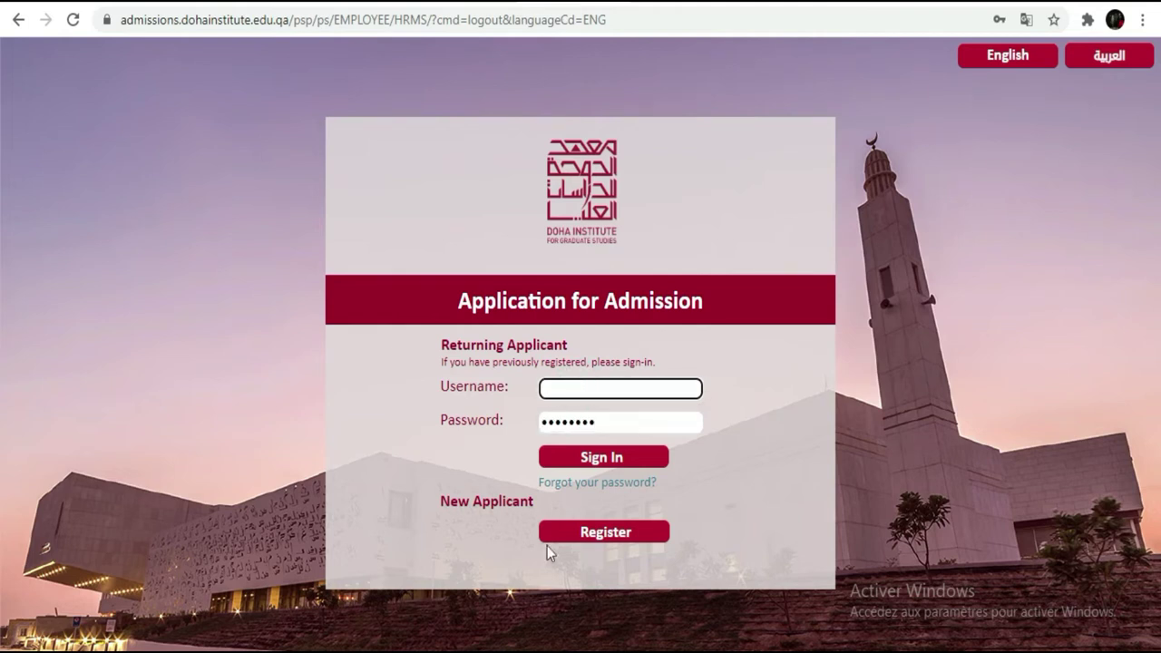
{"action": "key", "text": "ctrl+super+o"}
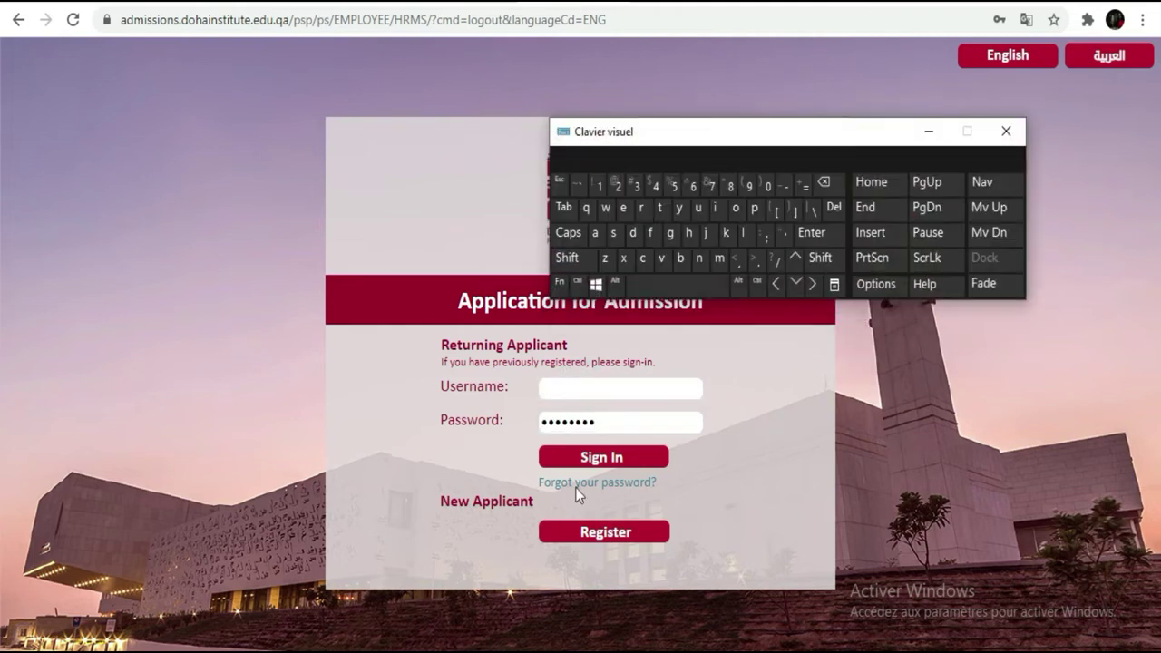
{"action": "left_click", "coordinate": [581, 458]}
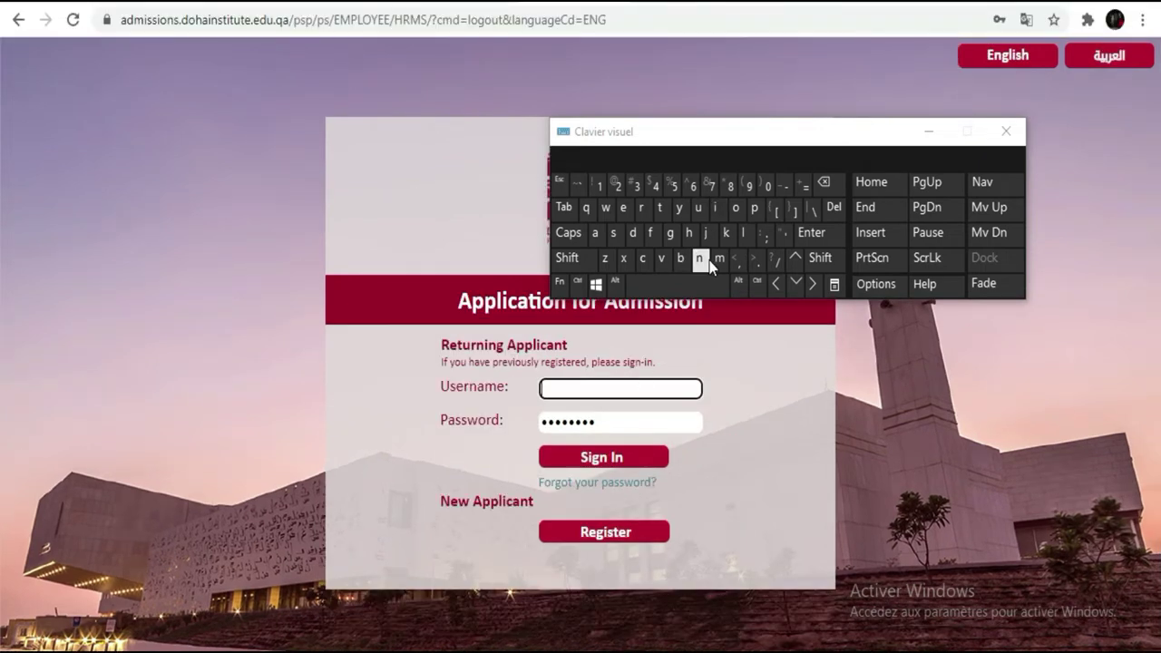
{"action": "left_click", "coordinate": [720, 261]}
{"action": "left_click", "coordinate": [736, 208]}
{"action": "left_click", "coordinate": [700, 260]}
{"action": "left_click", "coordinate": [632, 233]}
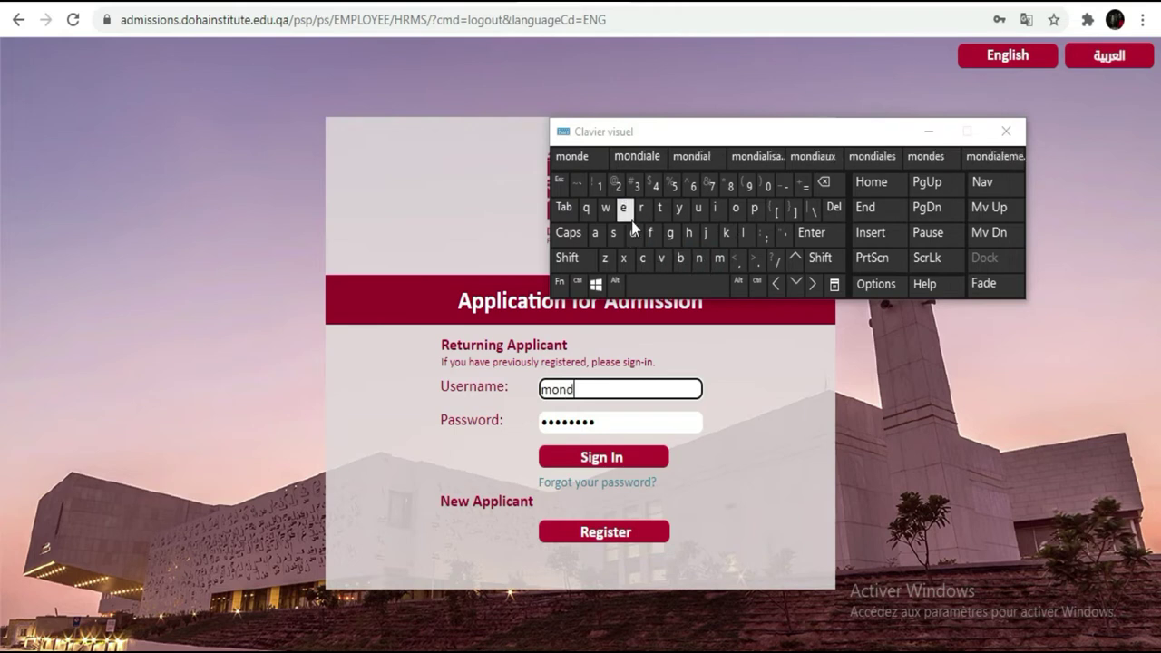
{"action": "left_click", "coordinate": [623, 208]}
{"action": "left_click", "coordinate": [681, 258]}
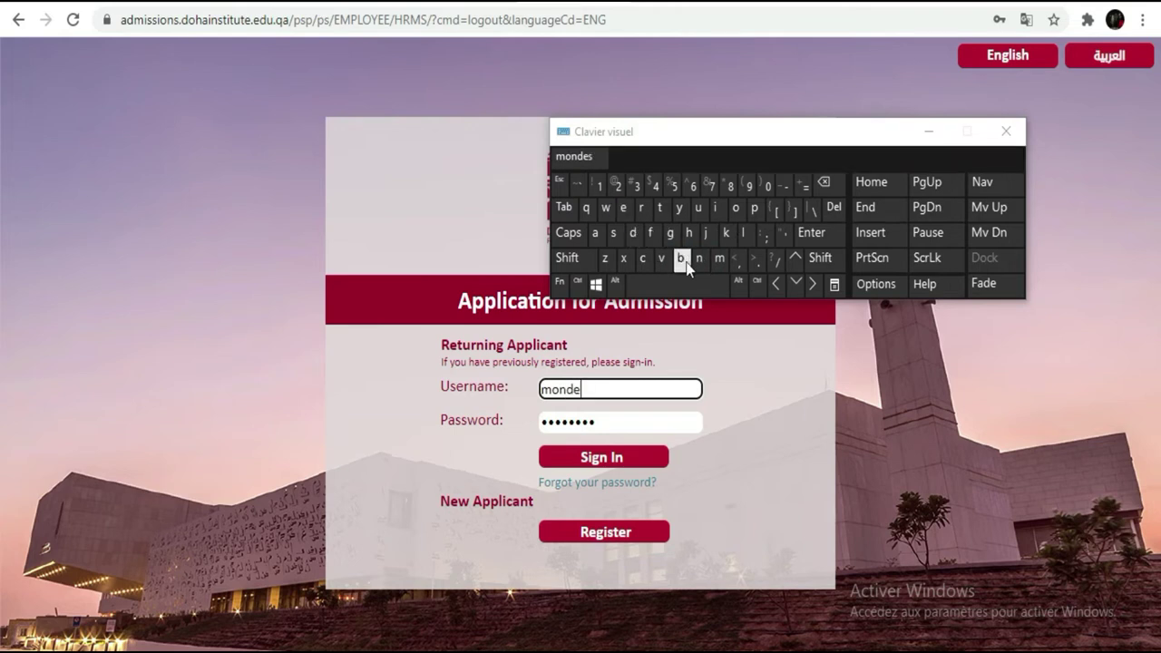
{"action": "left_click", "coordinate": [735, 209]}
{"action": "left_click", "coordinate": [698, 211]}
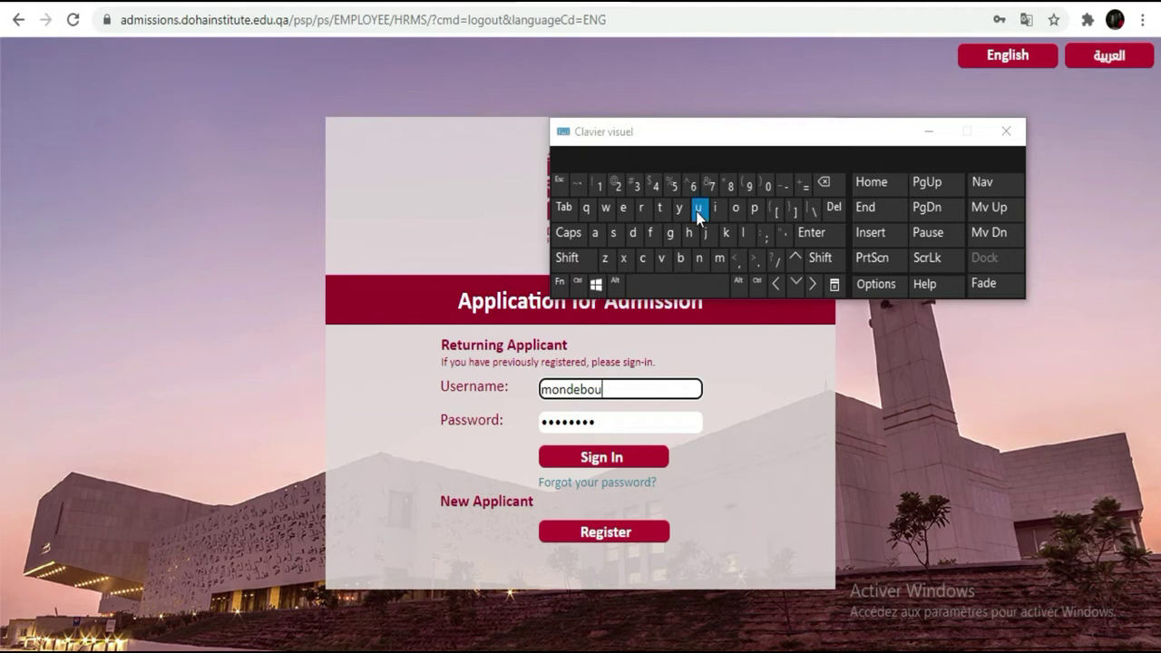
{"action": "left_click", "coordinate": [617, 234]}
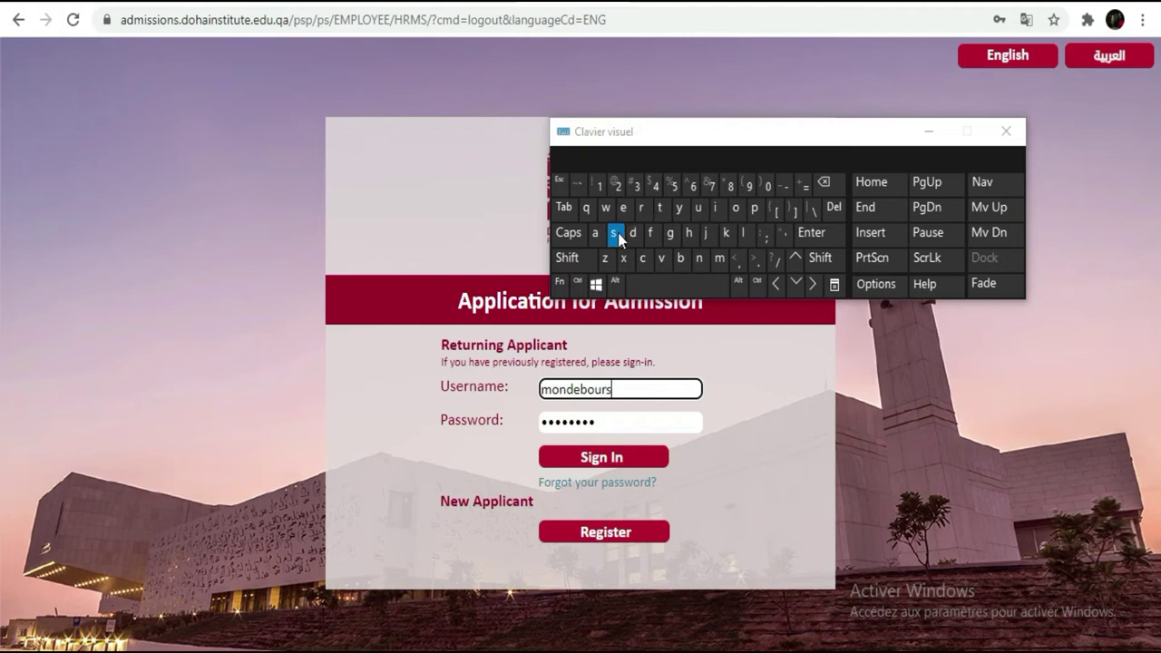
{"action": "left_click", "coordinate": [623, 209]}
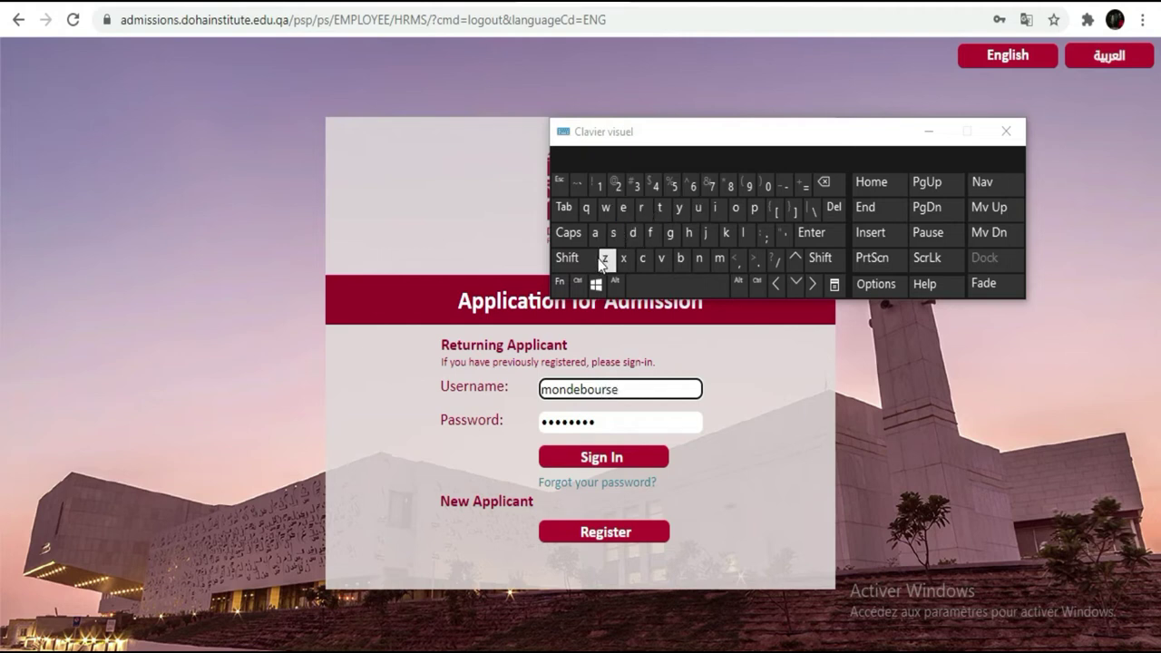
{"action": "left_click", "coordinate": [569, 259]}
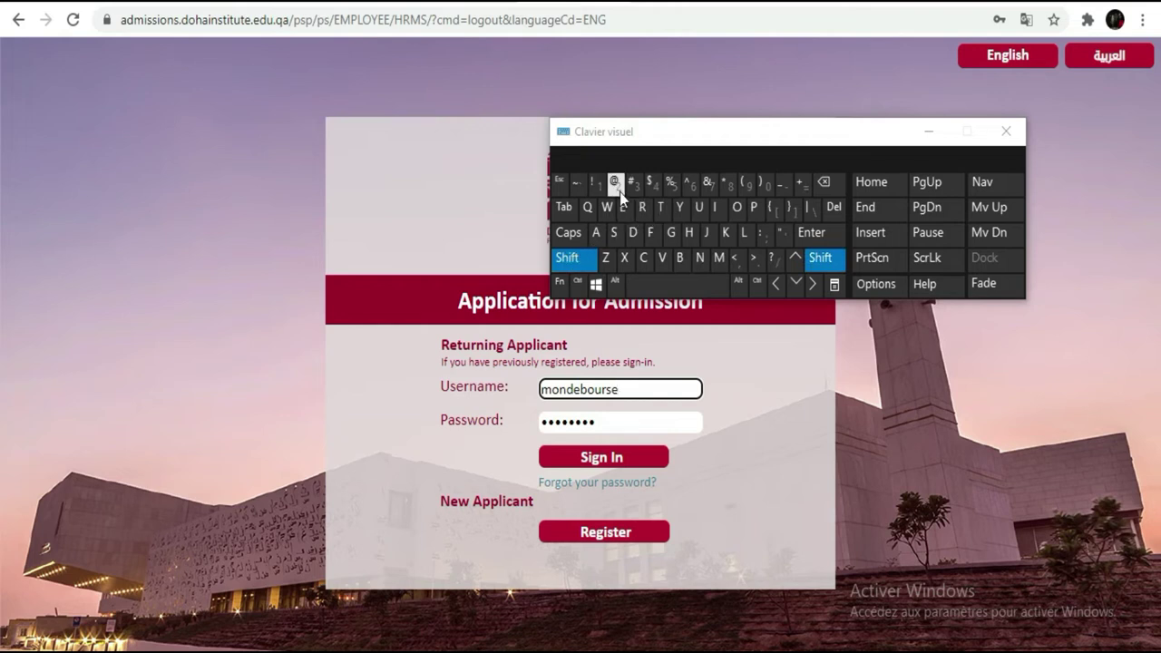
{"action": "left_click", "coordinate": [620, 191]}
{"action": "left_click", "coordinate": [671, 232]}
{"action": "left_click", "coordinate": [720, 258]}
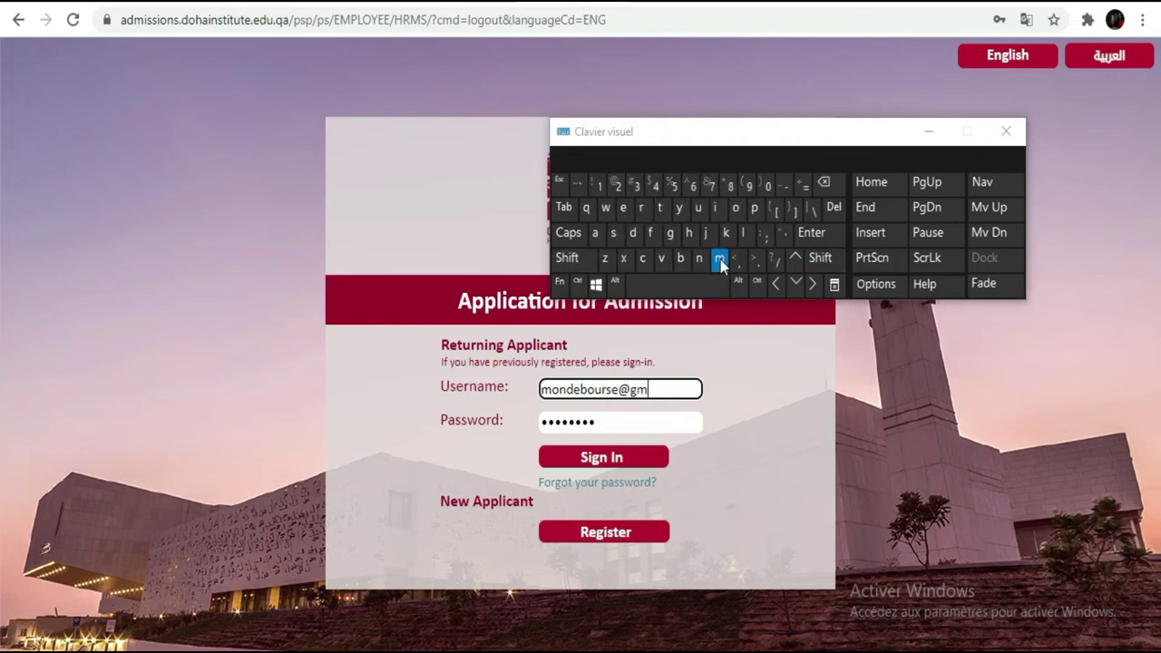
{"action": "left_click", "coordinate": [594, 235]}
{"action": "left_click", "coordinate": [717, 209]}
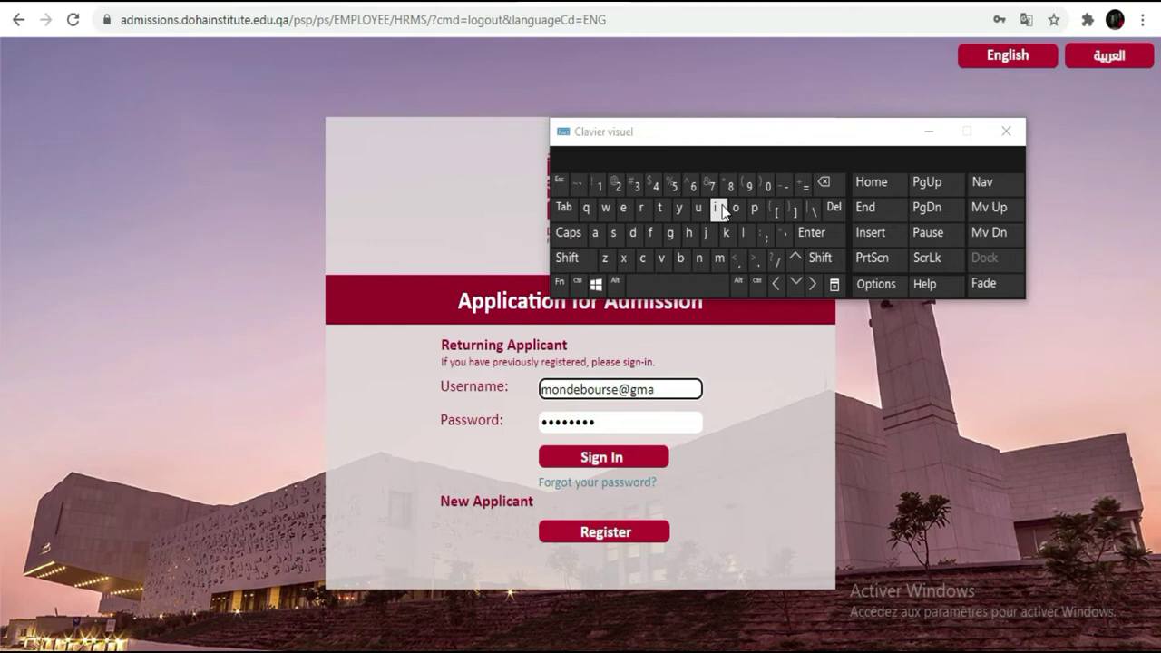
{"action": "left_click", "coordinate": [744, 232]}
{"action": "left_click", "coordinate": [760, 261]}
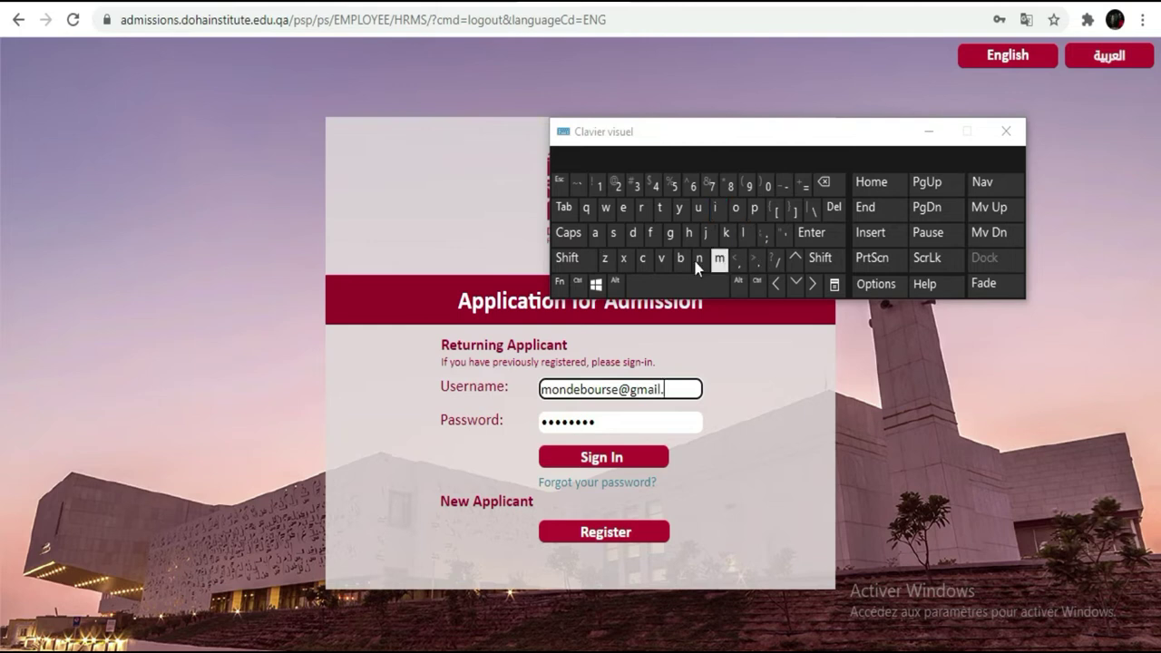
{"action": "left_click", "coordinate": [643, 258]}
{"action": "left_click", "coordinate": [733, 208]}
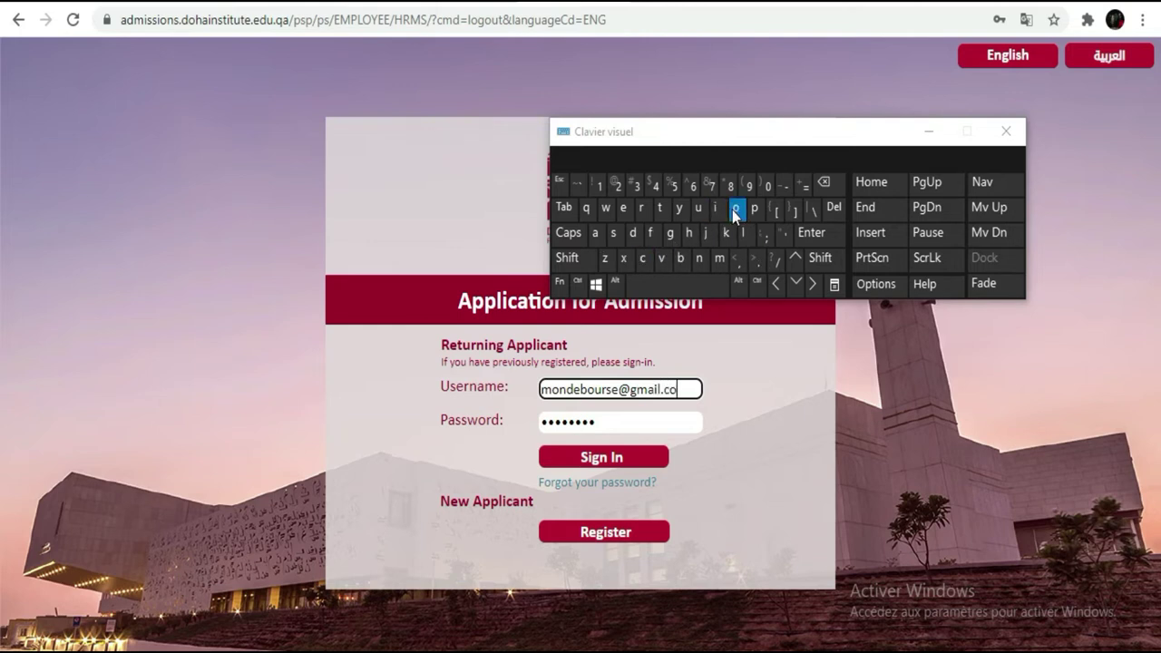
{"action": "left_click", "coordinate": [720, 259]}
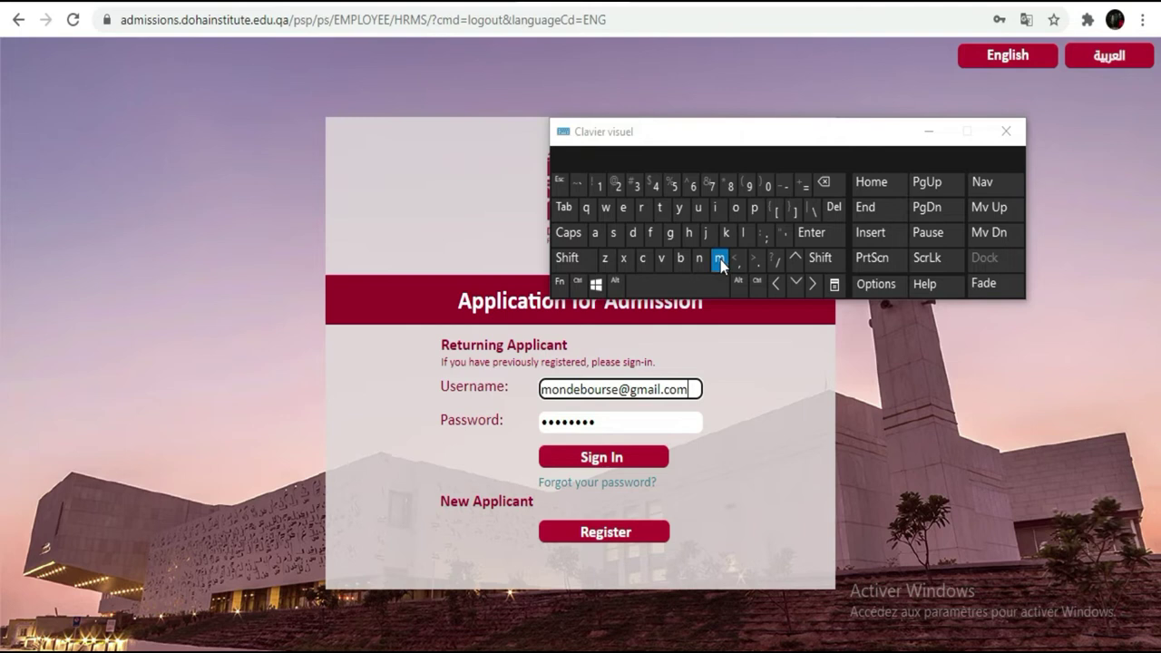
{"action": "left_click", "coordinate": [578, 460]}
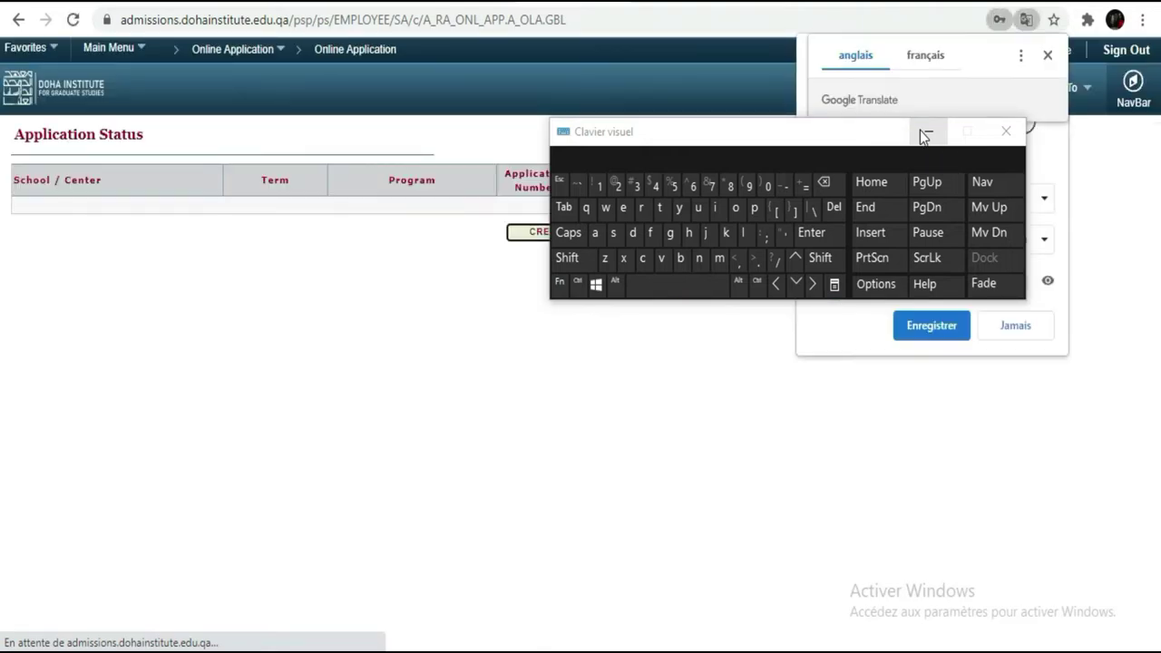
Save the portal login in the browser, clearing away the on-screen keyboard and the translation prompt
{"action": "left_click", "coordinate": [923, 133]}
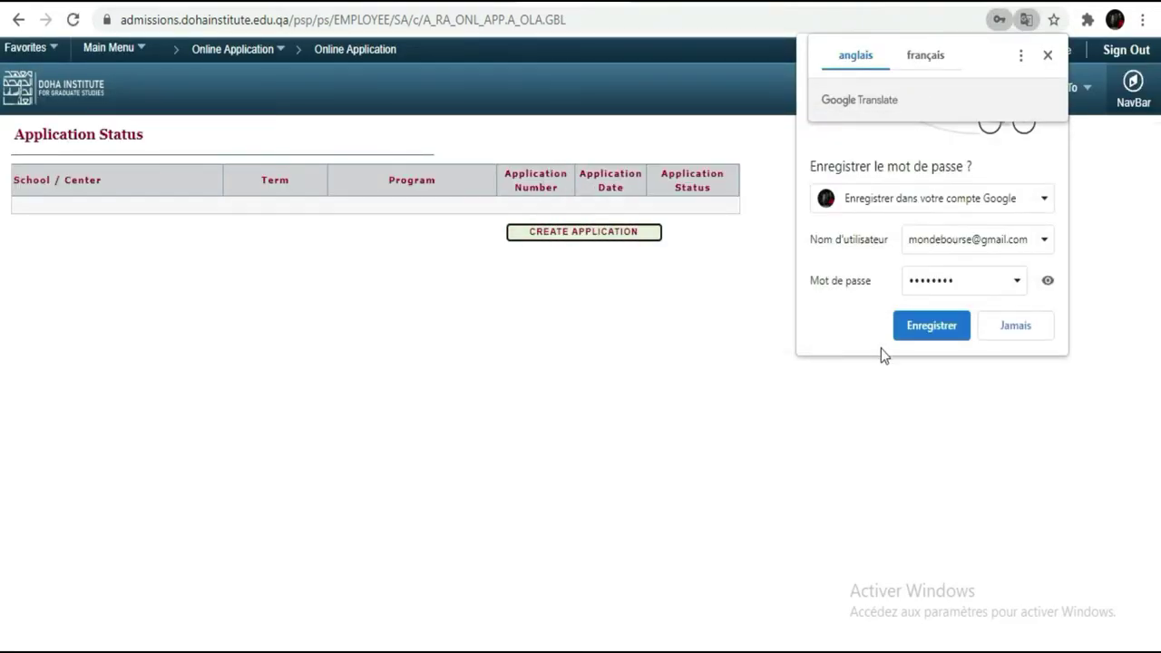
{"action": "left_click", "coordinate": [934, 327]}
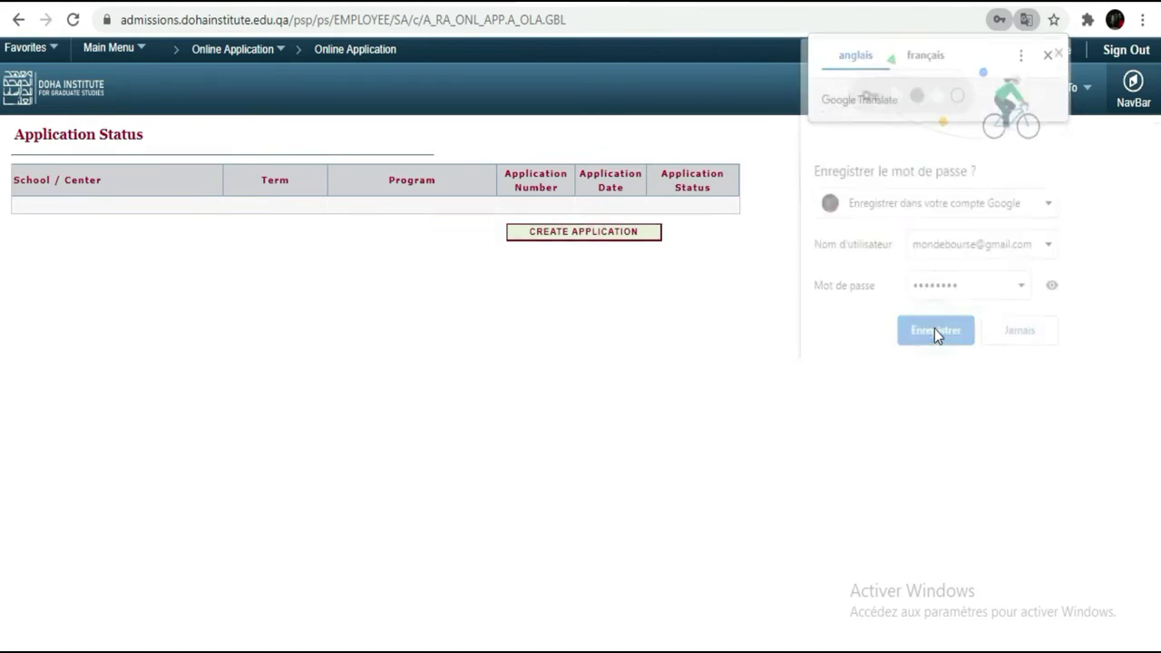
{"action": "left_click", "coordinate": [1048, 56]}
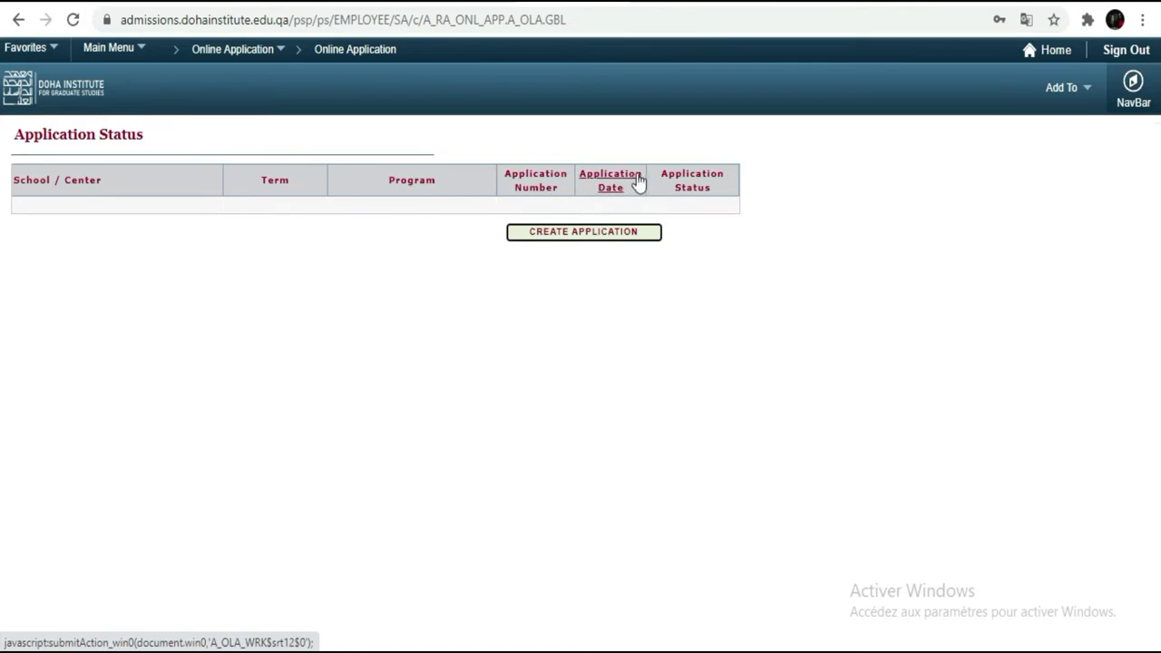
Create a new application, review the Admission Instructions and start the application
{"action": "left_click", "coordinate": [606, 234]}
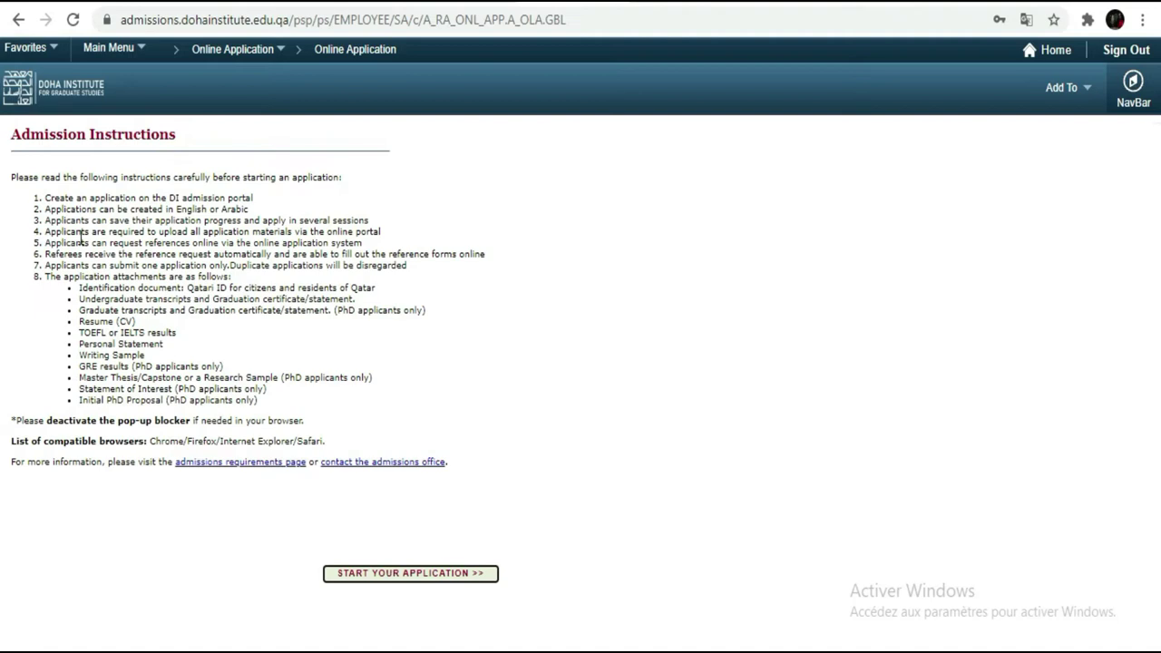
{"action": "left_click_drag", "start_coordinate": [24, 199], "coordinate": [320, 426]}
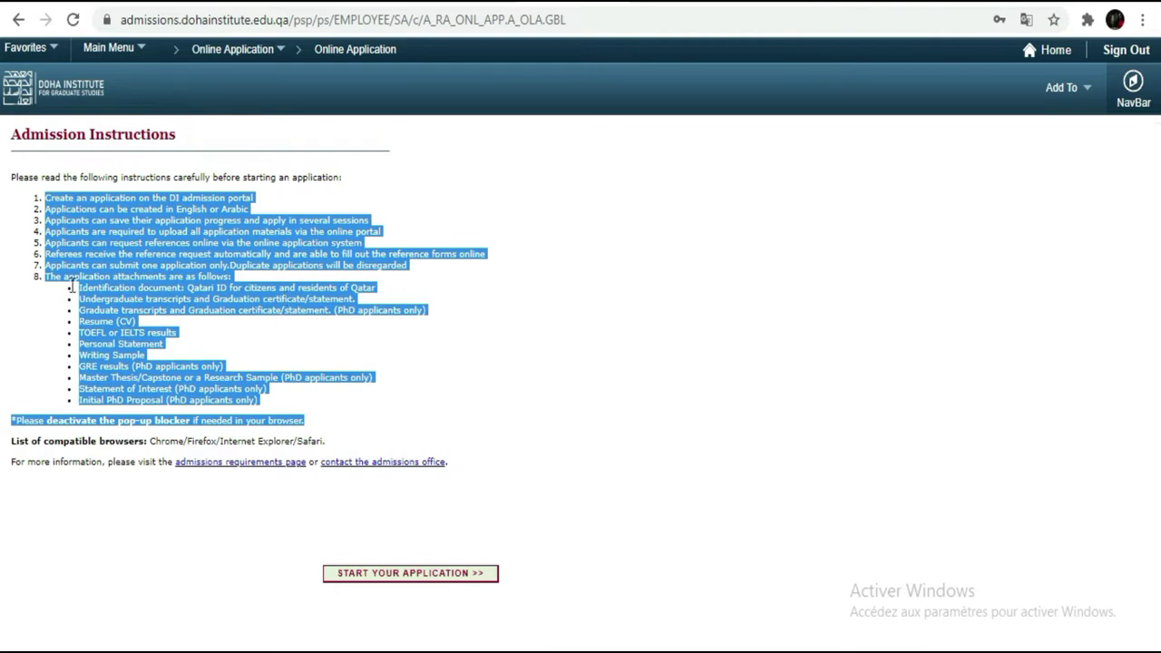
{"action": "left_click", "coordinate": [398, 578]}
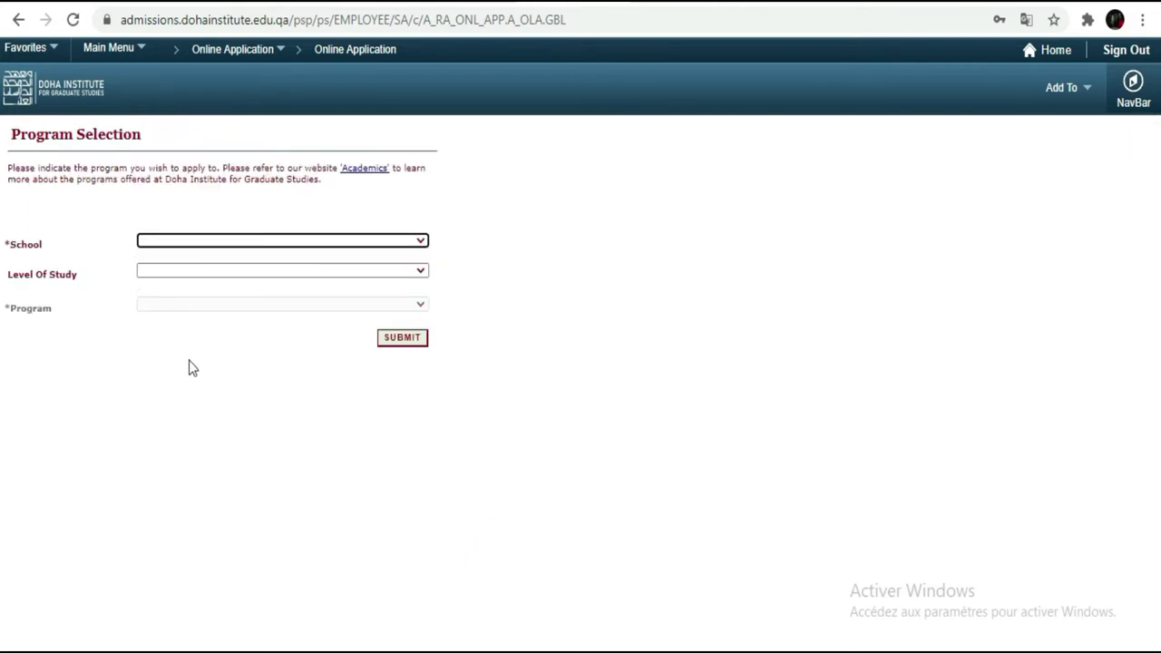
Submit the program selection: School of Public Administration and Development Economics, level Master, program Public Administration
{"action": "left_click", "coordinate": [421, 241]}
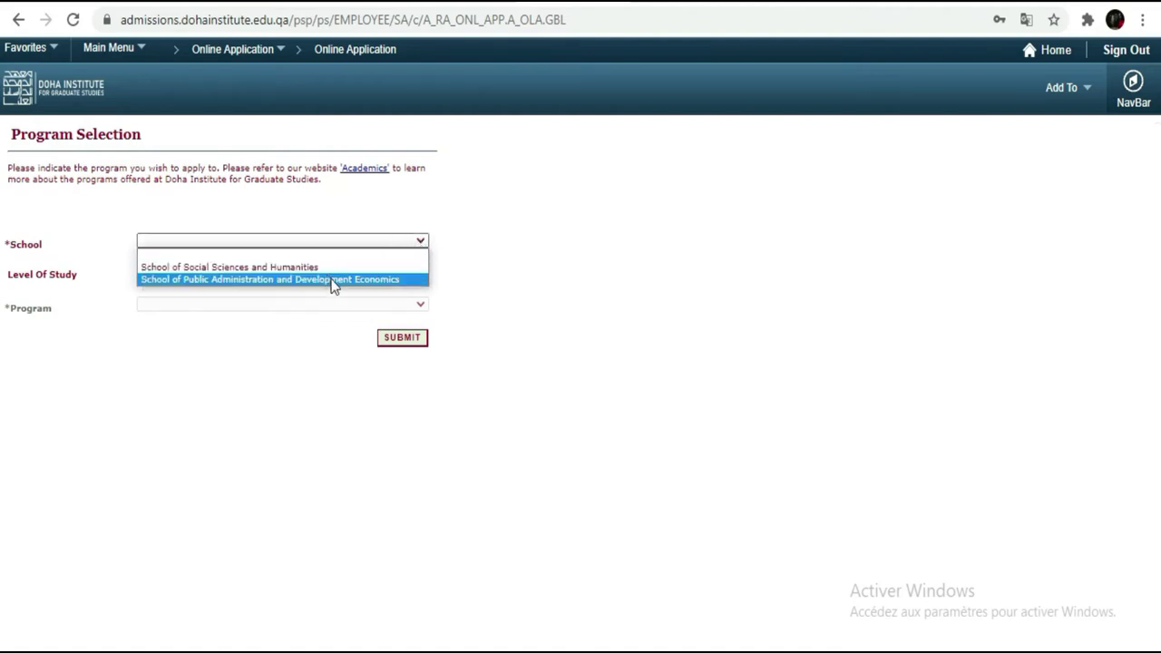
{"action": "key", "text": "Up"}
{"action": "left_click", "coordinate": [334, 282]}
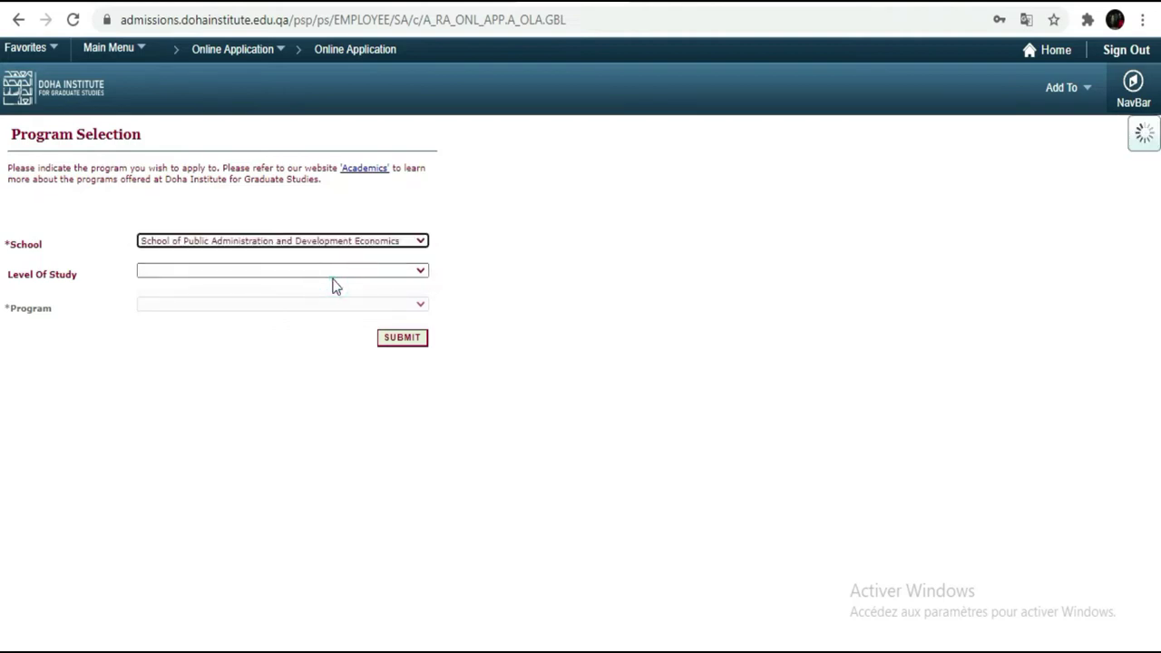
{"action": "left_click", "coordinate": [414, 271]}
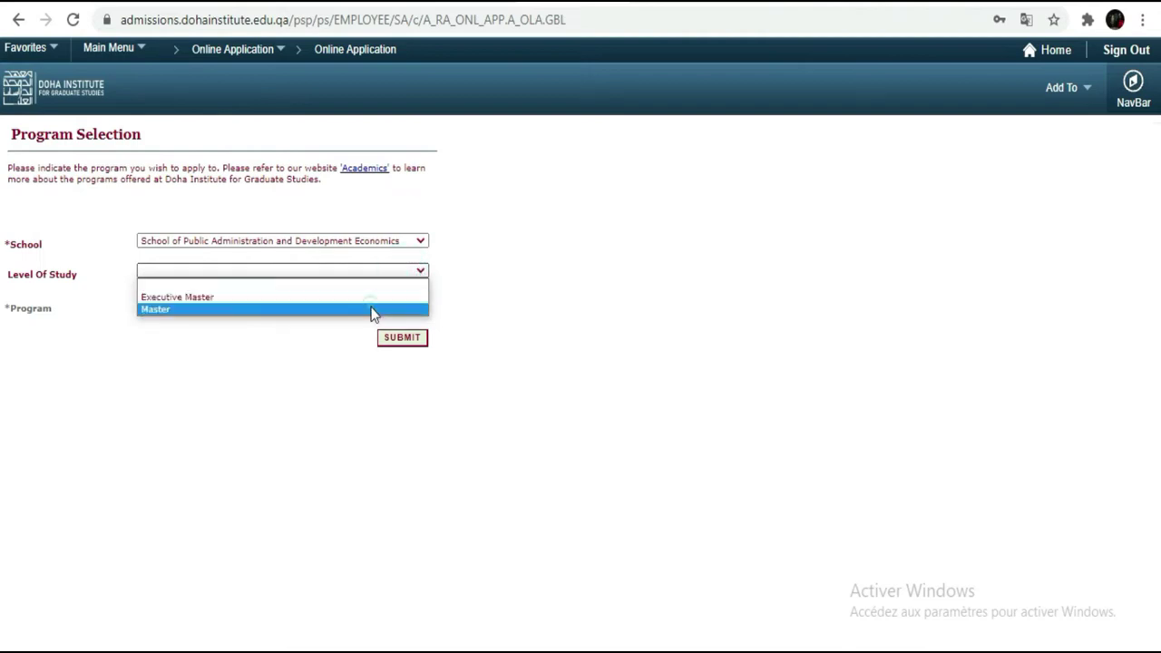
{"action": "left_click", "coordinate": [372, 310]}
{"action": "left_click", "coordinate": [372, 307]}
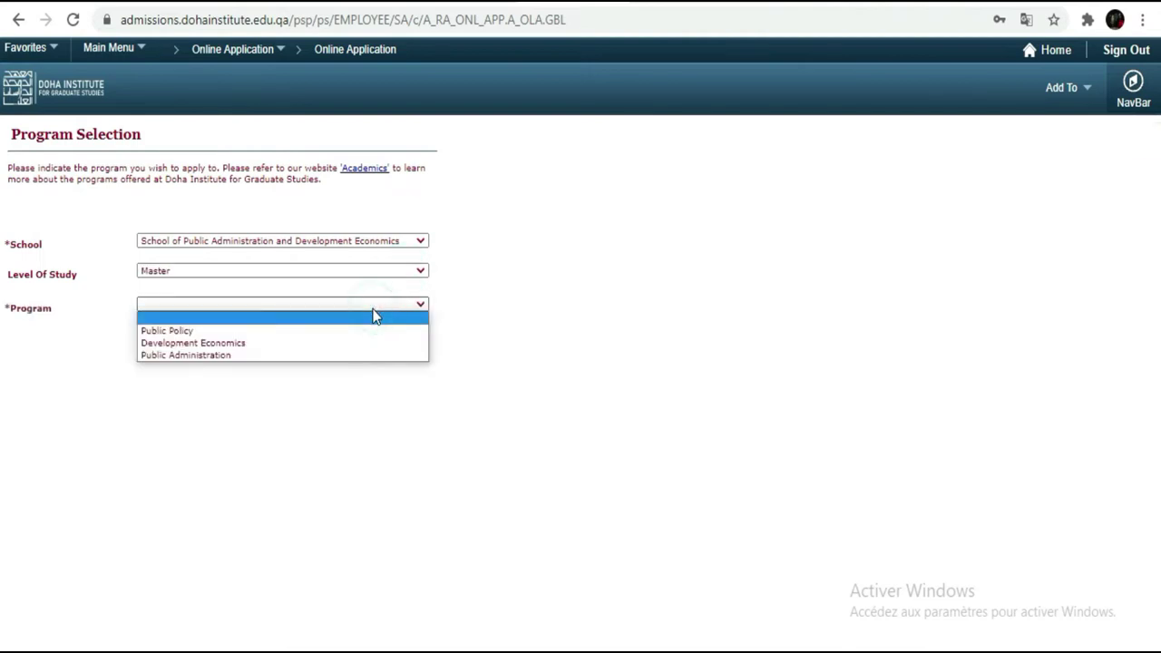
{"action": "left_click", "coordinate": [281, 355]}
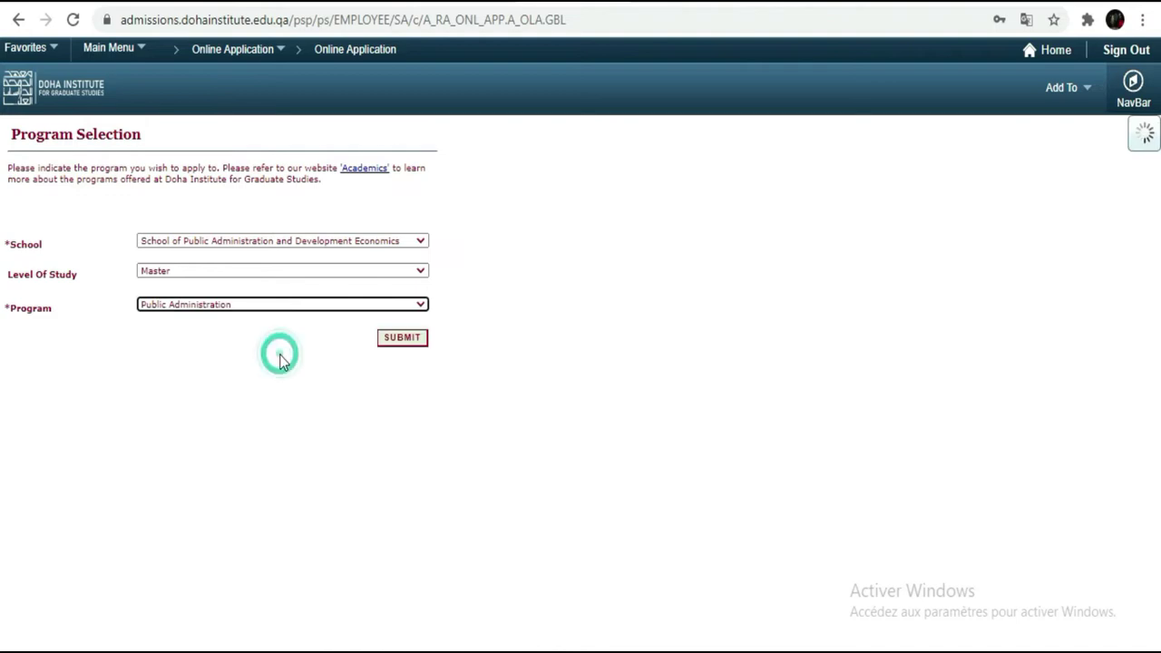
{"action": "left_click", "coordinate": [400, 345]}
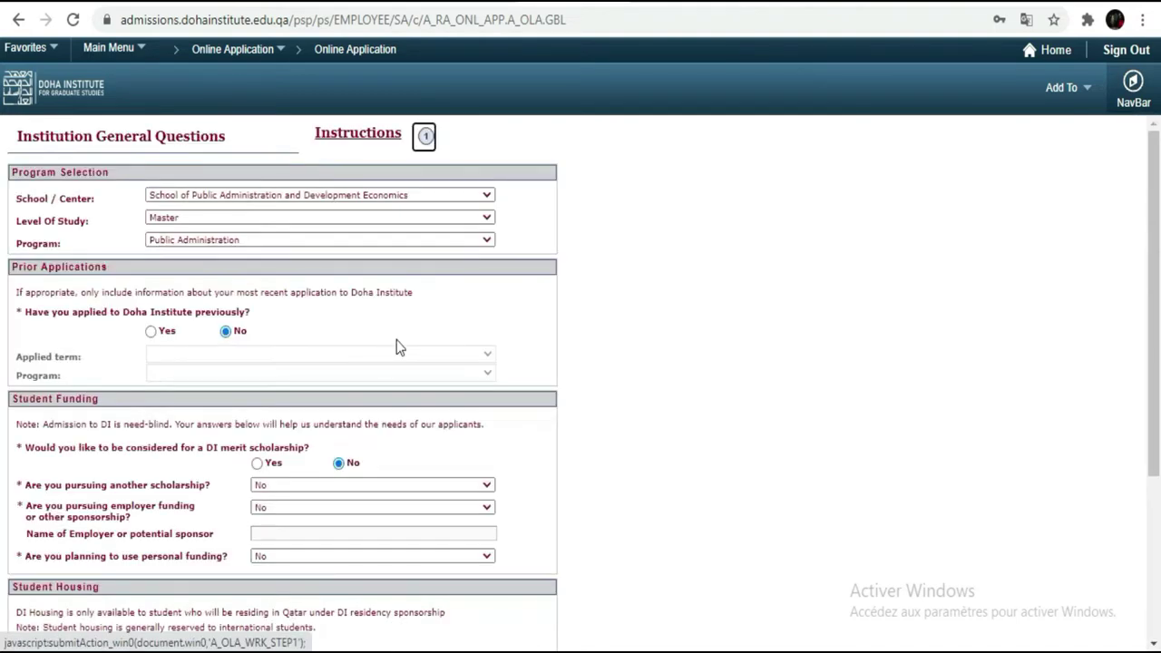
Look over the Institution General Questions page and try to move to application steps 2 and 11
{"action": "scroll", "coordinate": [1158, 251], "scroll_direction": "down", "scroll_amount": 2}
{"action": "scroll", "coordinate": [1158, 250], "scroll_direction": "up", "scroll_amount": 2}
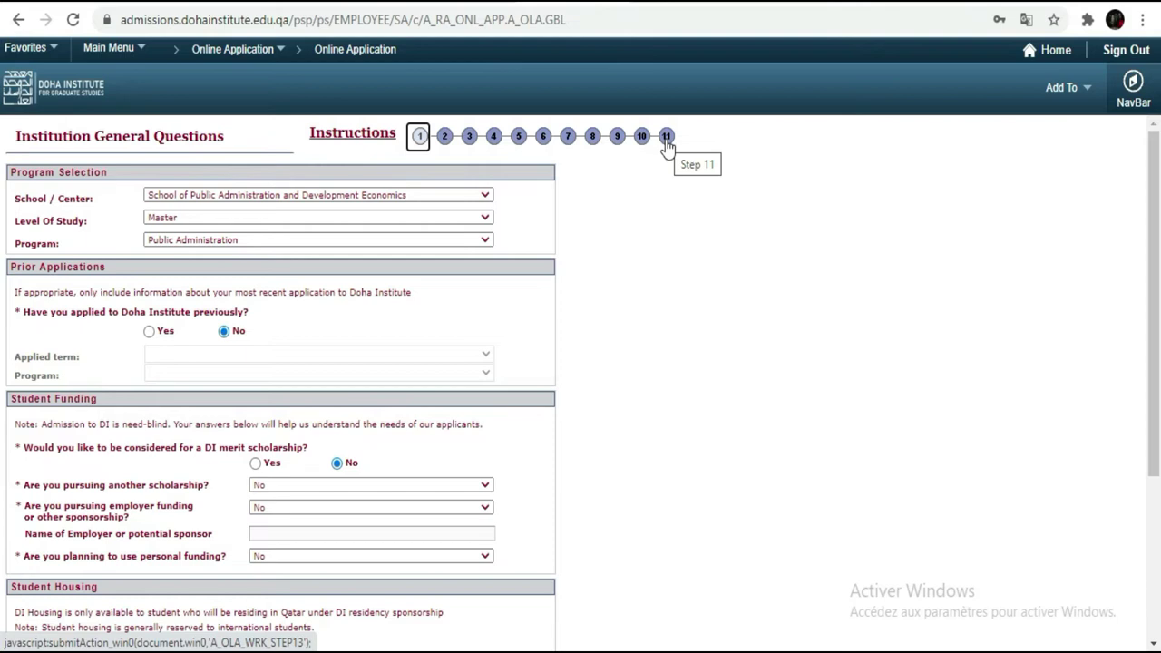
{"action": "left_click", "coordinate": [446, 138]}
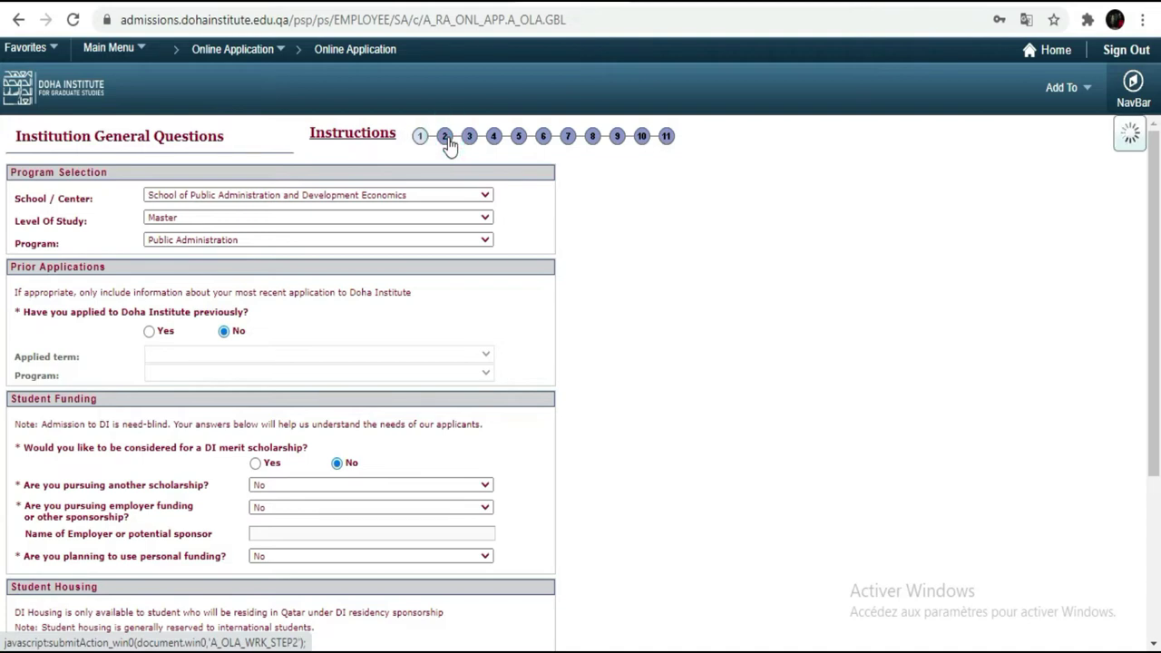
{"action": "left_click", "coordinate": [668, 141]}
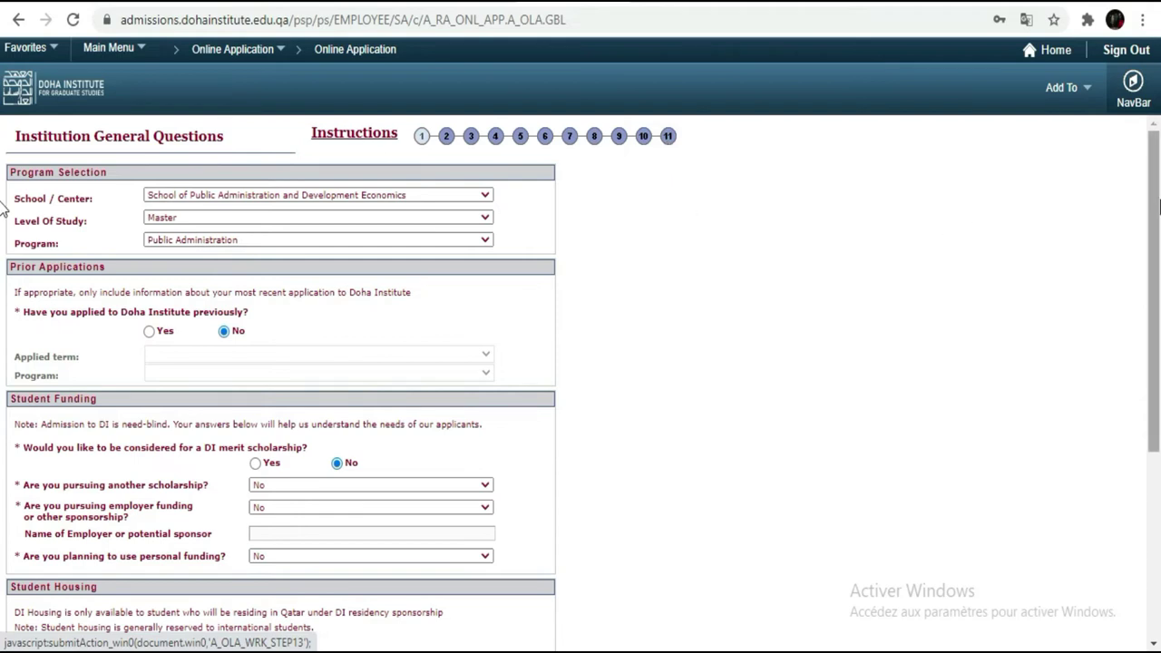
Examine the funding, housing and Source of Information questions on the Institution General Questions page
{"action": "left_click_drag", "start_coordinate": [1159, 207], "coordinate": [1159, 434]}
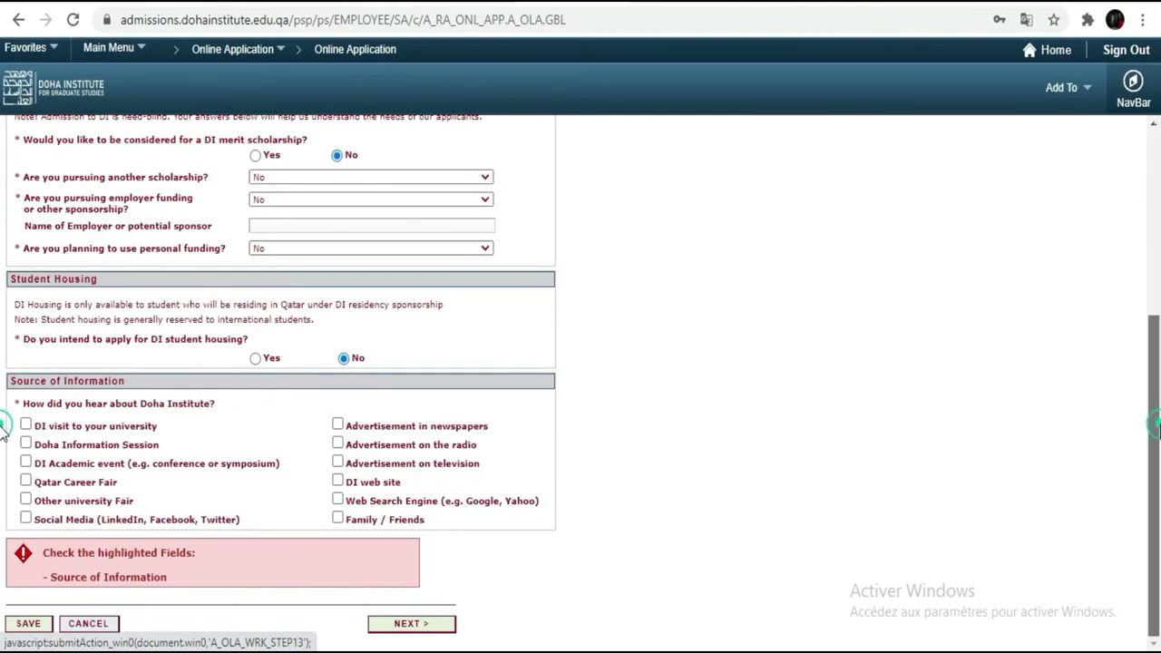
{"action": "left_click_drag", "start_coordinate": [1159, 433], "coordinate": [1159, 179]}
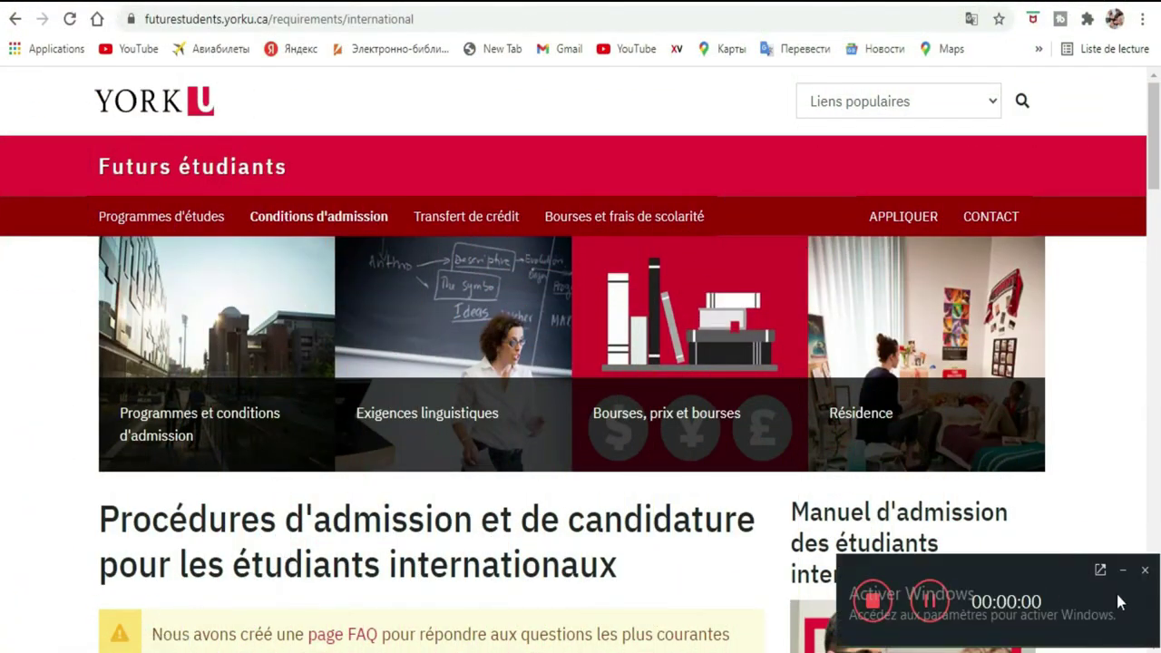
Look through York University's page on admission and application procedures for international students
{"action": "left_click", "coordinate": [1122, 568]}
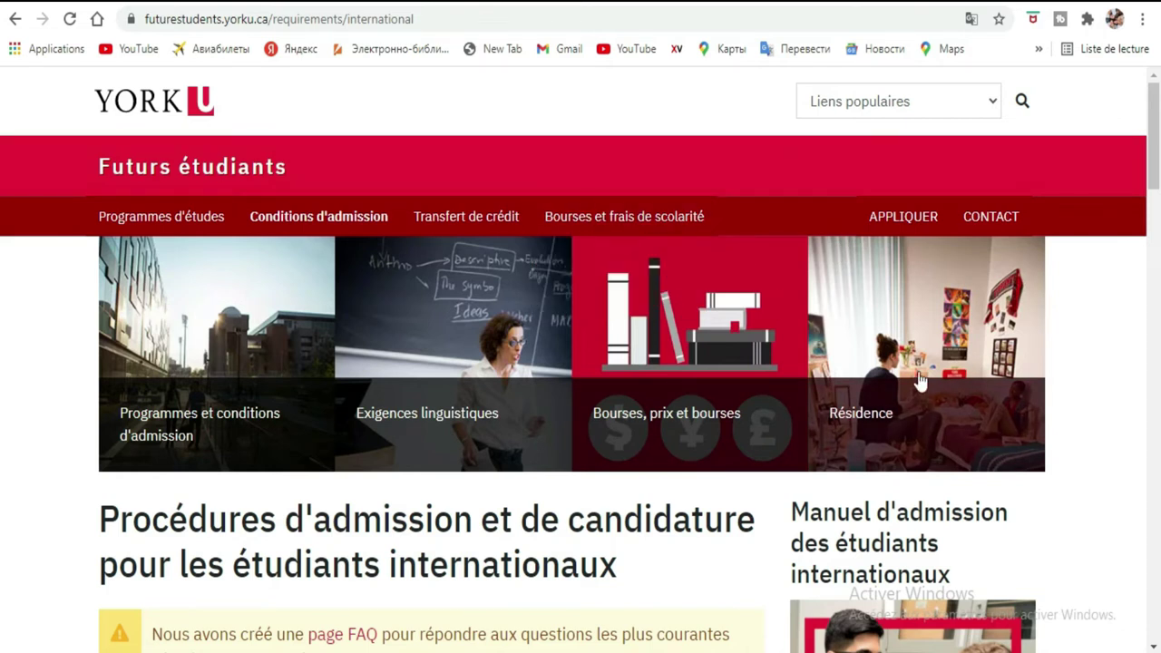
{"action": "scroll", "coordinate": [0, 186], "scroll_direction": "down", "scroll_amount": 1}
{"action": "left_click_drag", "start_coordinate": [1155, 186], "coordinate": [1155, 444]}
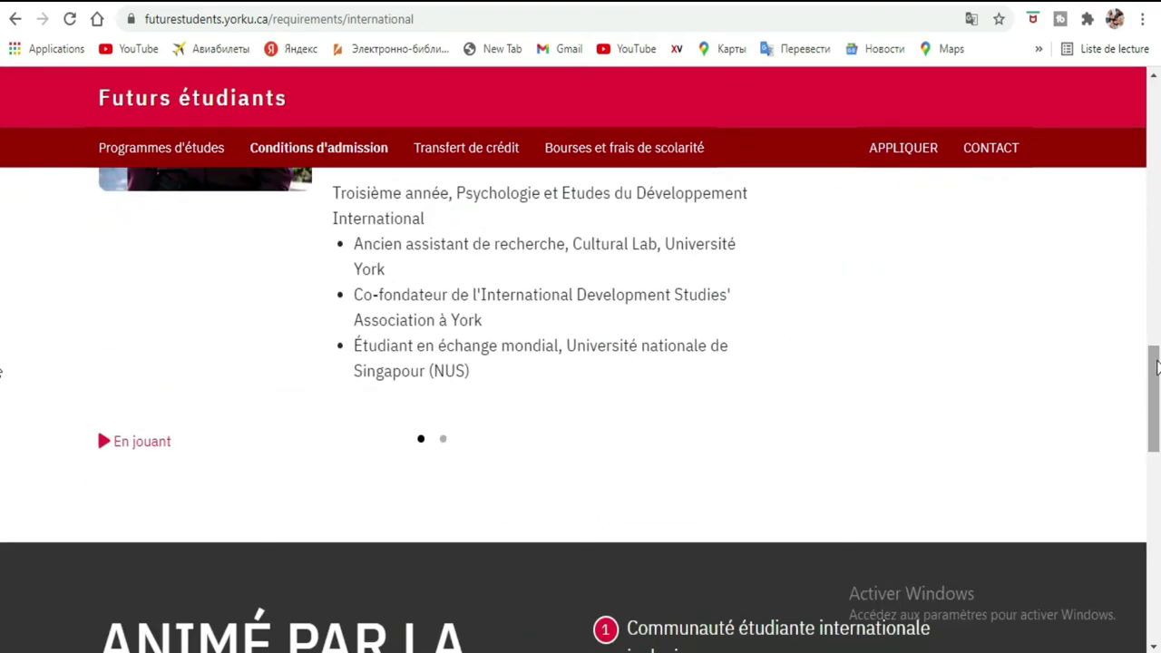
{"action": "left_click_drag", "start_coordinate": [1158, 384], "coordinate": [1157, 121]}
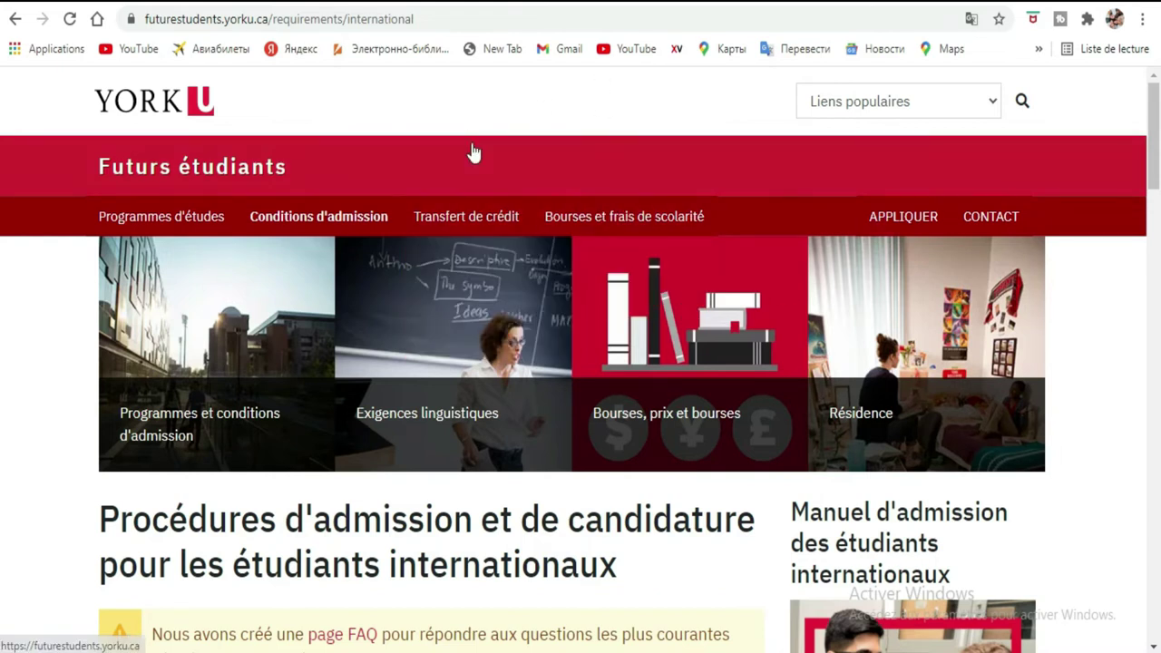
{"action": "mouse_move", "coordinate": [531, 263]}
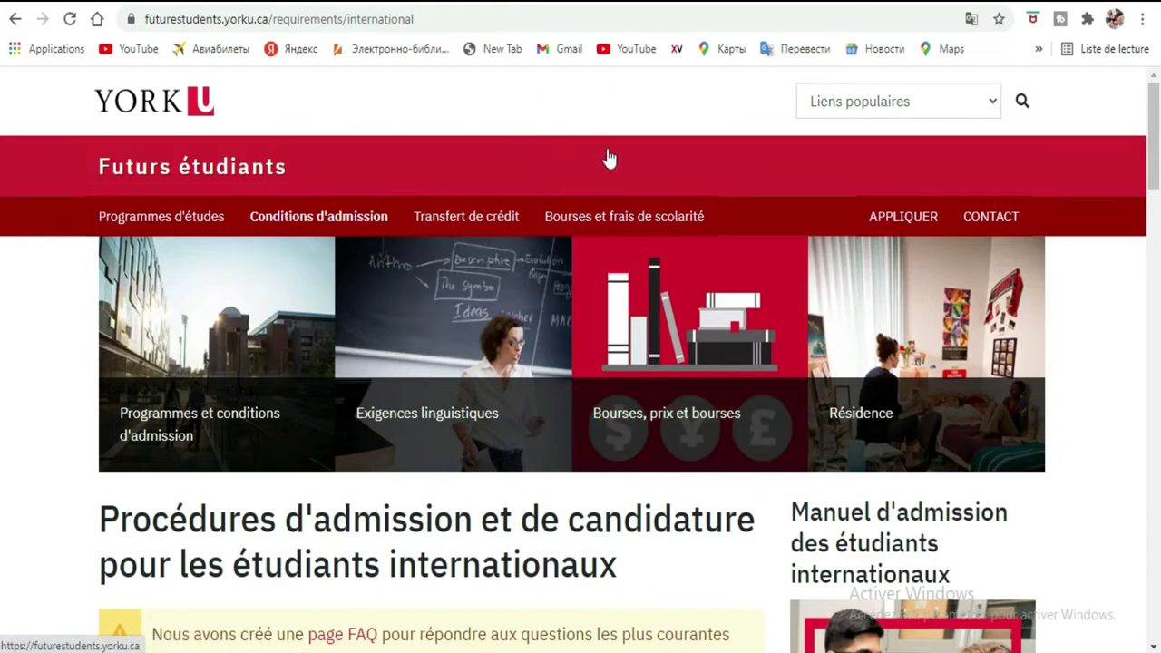